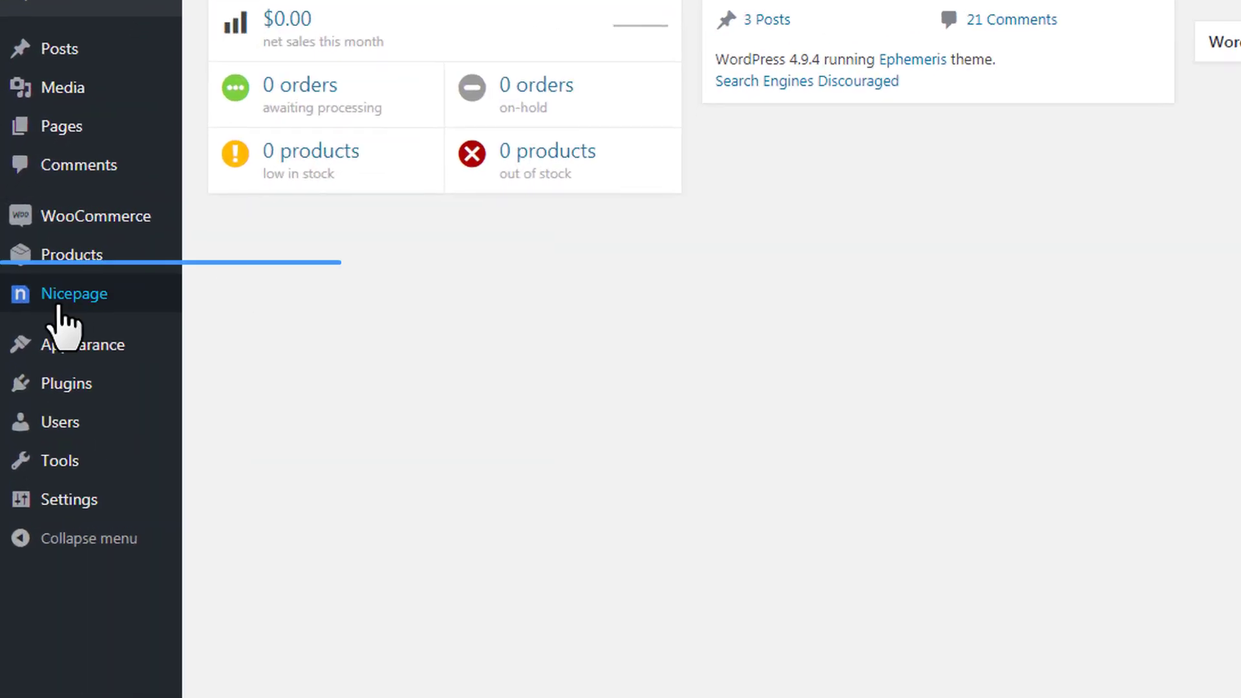
- Create a blank new page and insert a Position & Sidebar block
mouse_move(62, 319)
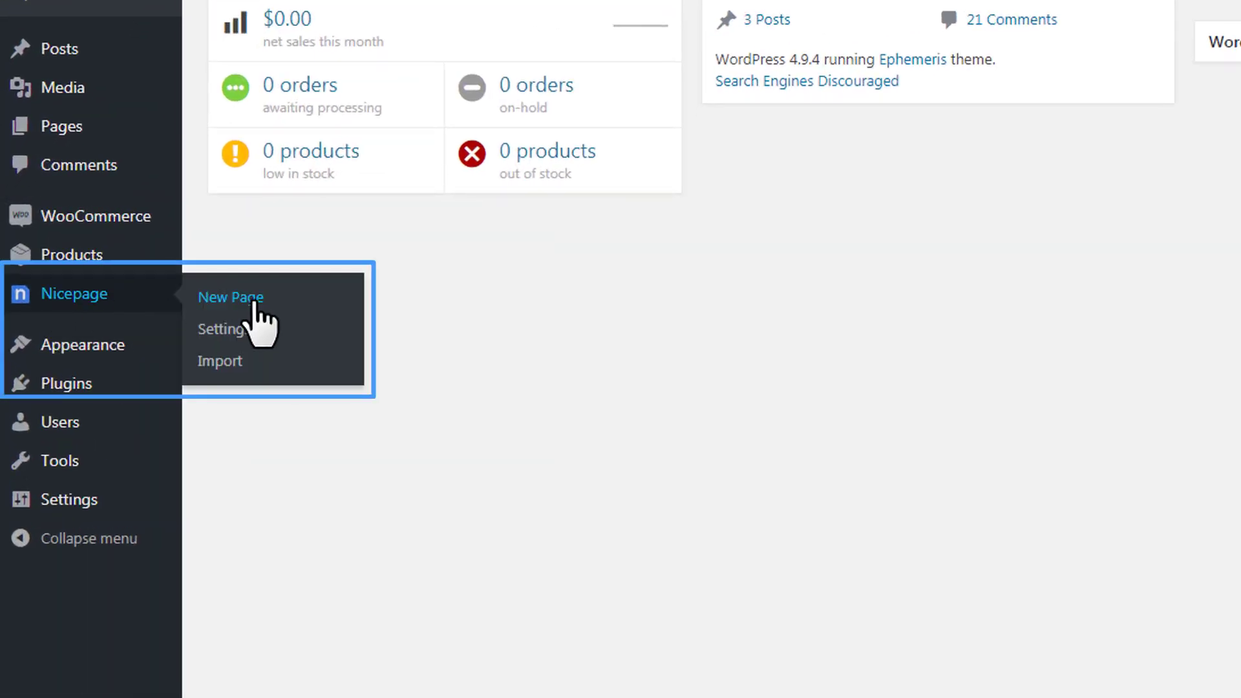
left_click(254, 298)
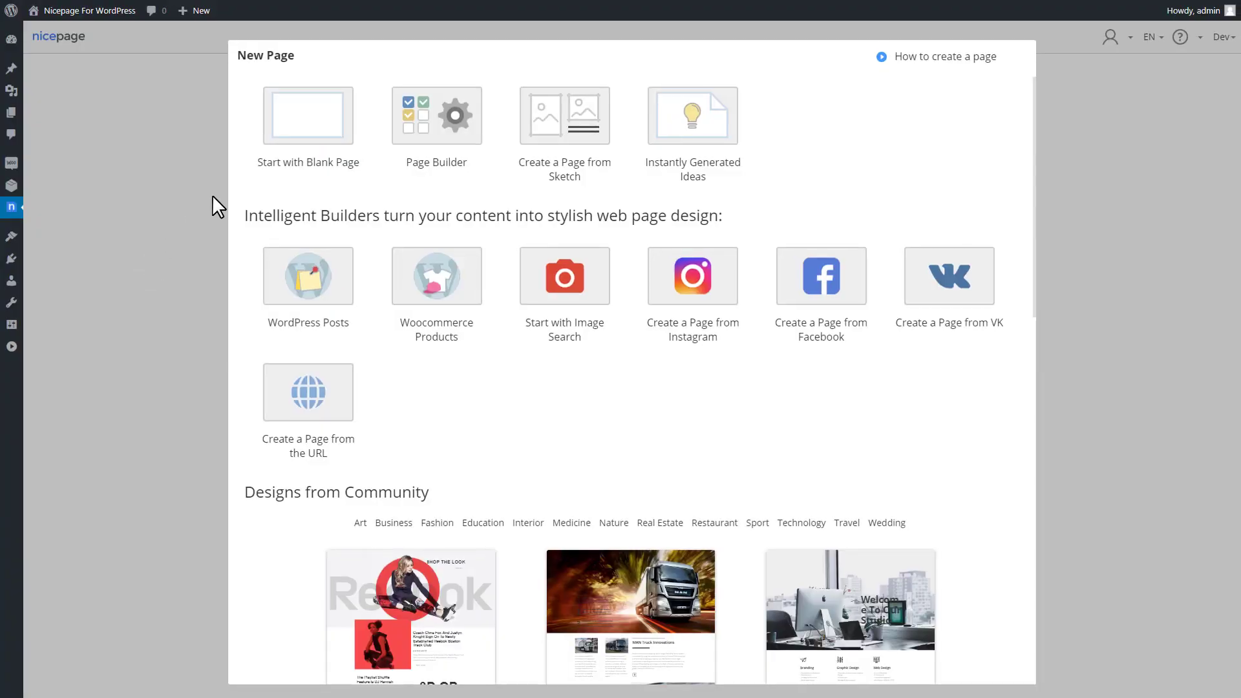
left_click(321, 133)
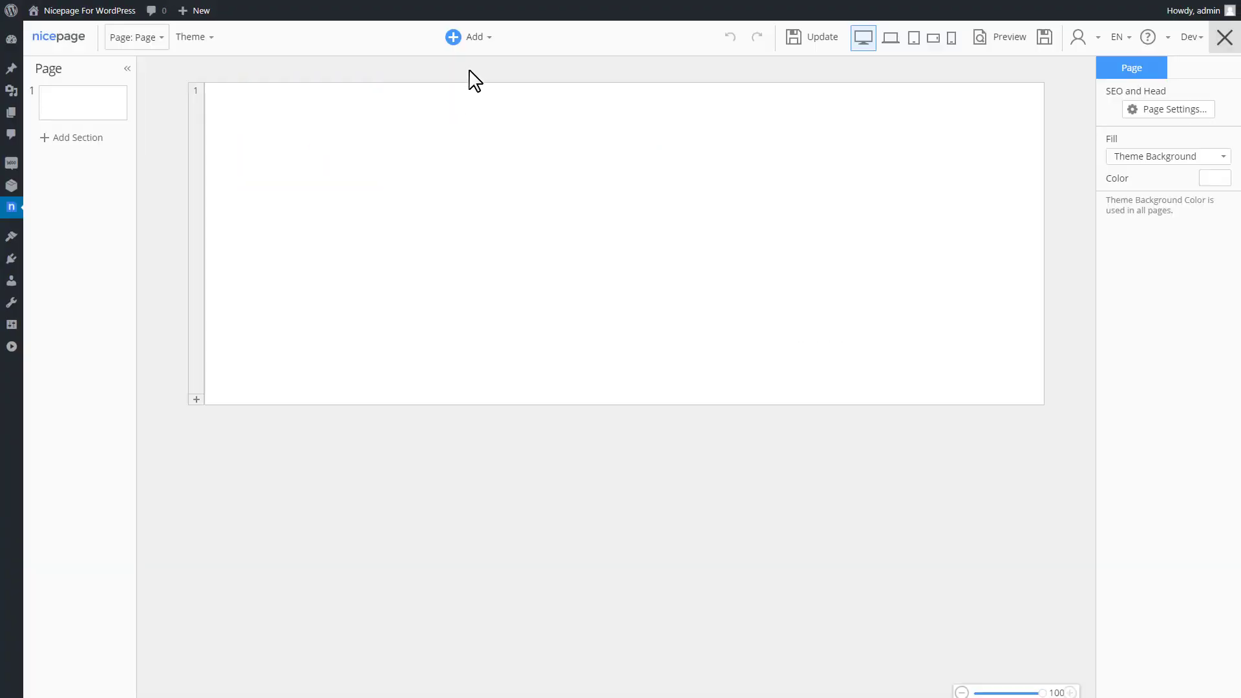
left_click(476, 39)
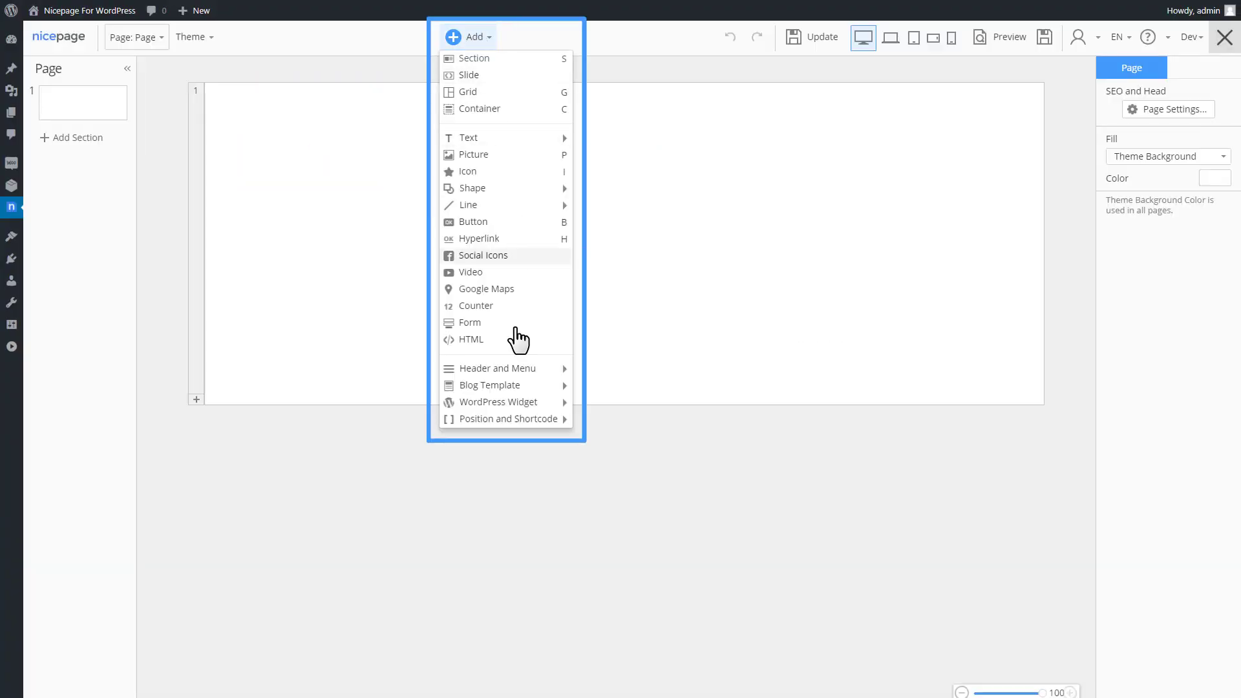
mouse_move(536, 422)
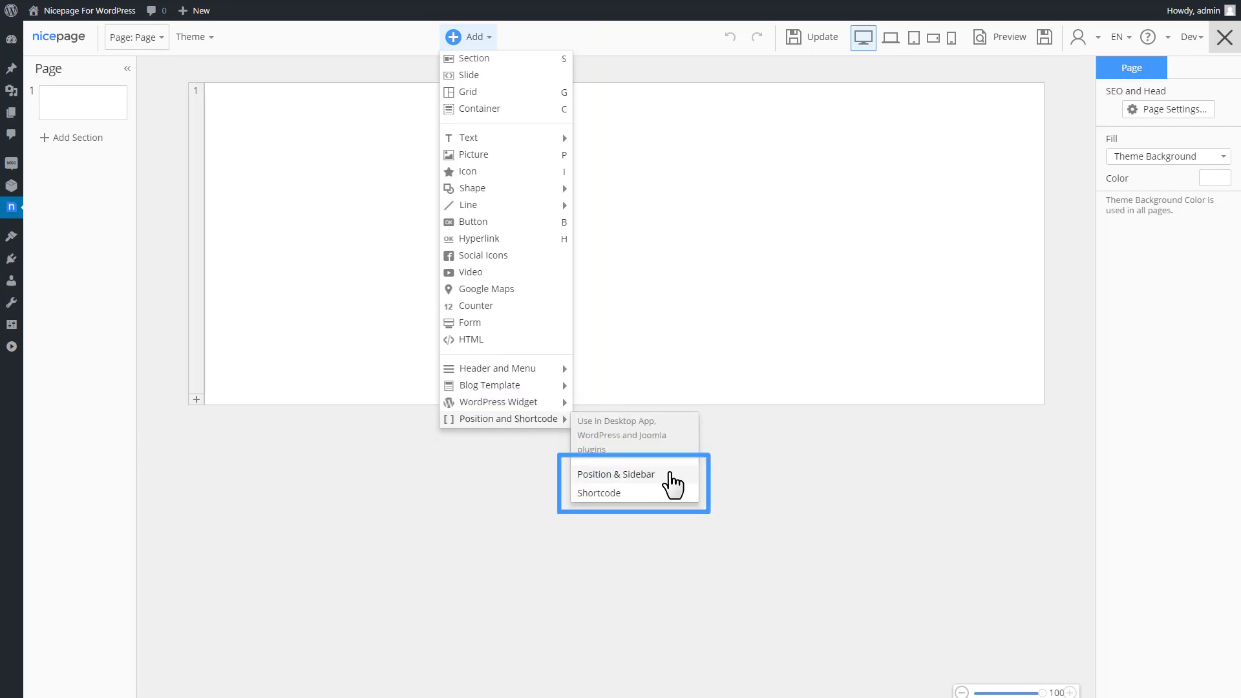
left_click(673, 482)
- Resize the position block wider and shorter, and move it to the page centre
left_click_drag(624, 270, 624, 223)
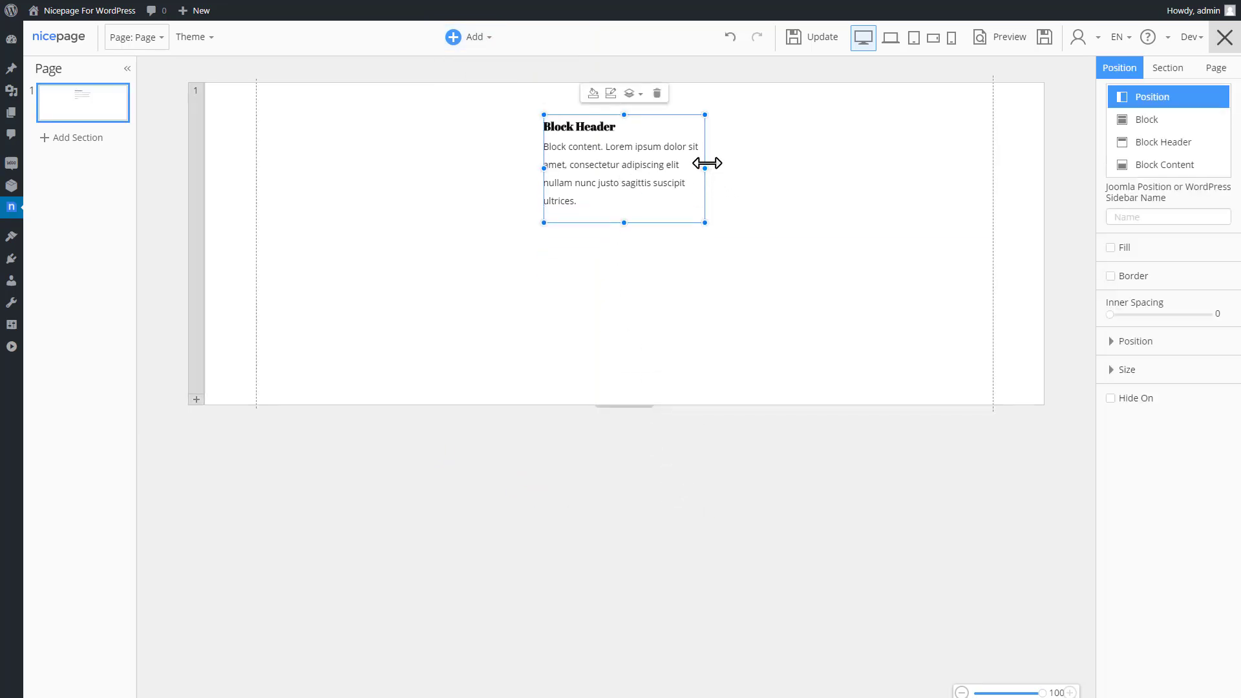
left_click_drag(708, 163, 884, 163)
left_click_drag(709, 222, 715, 157)
left_click_drag(808, 139, 715, 230)
- Centre-align the block's header text and body text
left_click(1155, 144)
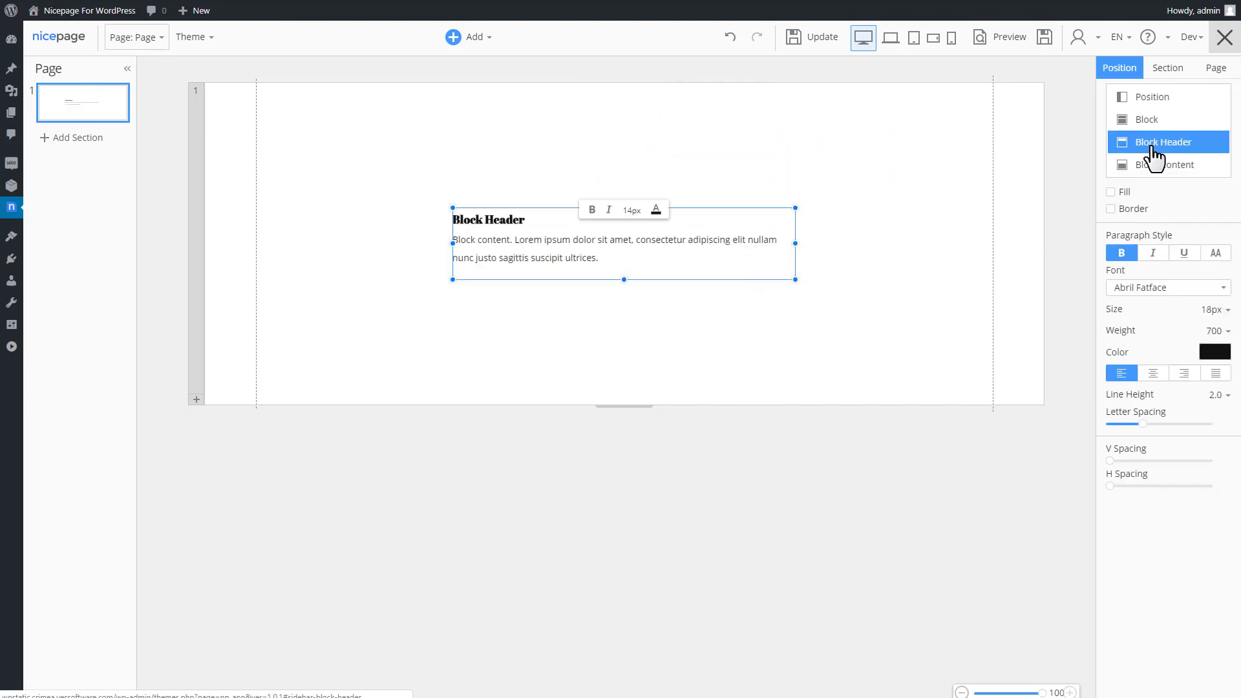
left_click(1153, 374)
left_click(576, 258)
left_click(1153, 357)
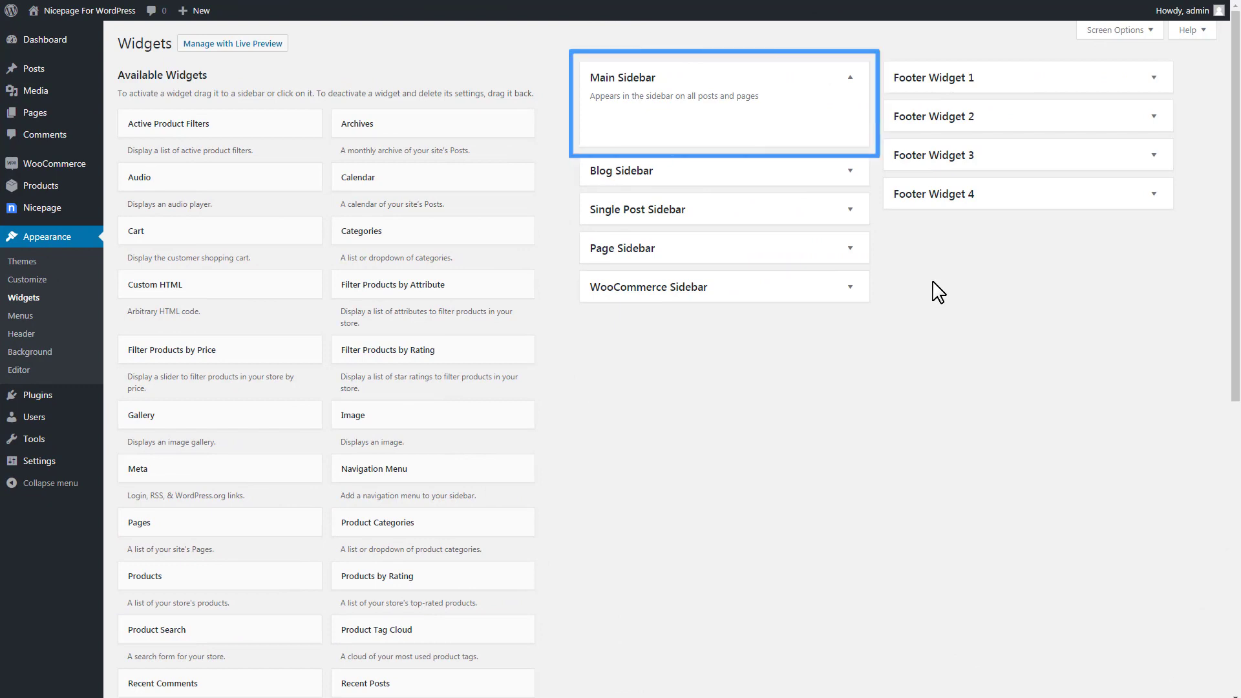
- Add an Image widget to Main Sidebar with the flower-crown portrait photo and save it
left_click_drag(460, 429, 632, 116)
left_click(649, 208)
left_click(750, 271)
left_click(1175, 665)
left_click(836, 436)
- Add a Custom HTML widget titled 'Main Sidebar' with pasted placeholder text and save it
left_click_drag(230, 269, 681, 477)
left_click(668, 521)
type("Main Sidebar")
scroll(699, 564, "down", 1)
left_click(696, 521)
type("Lorem ipsum dolor sit amet, consectetur adipiscing elit. Praesent semper velit eget ligula luctus, a tincidunt est vestibulum. Donec non quam a metus imperdiet bibendum.")
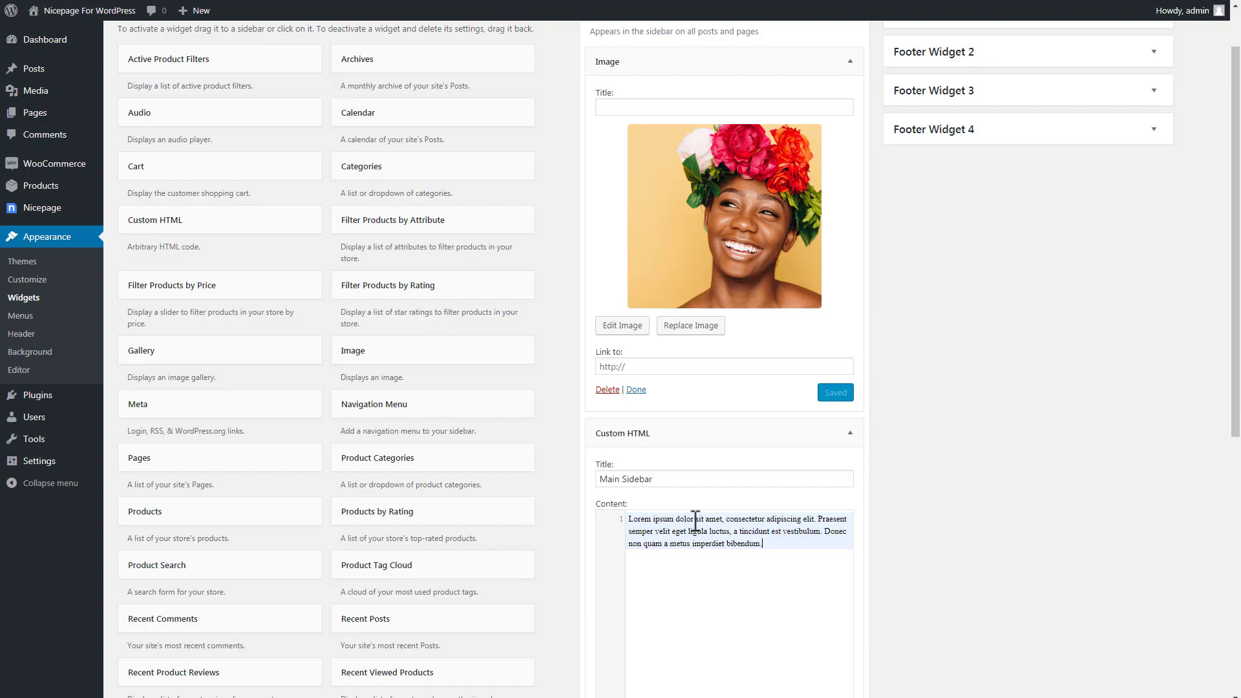
scroll(696, 511, "down", 2)
left_click(836, 595)
- Collapse the Image and Custom HTML widgets, then select the Nicepage block's sidebar name field
scroll(799, 388, "up", 3)
left_click(850, 126)
left_click(851, 162)
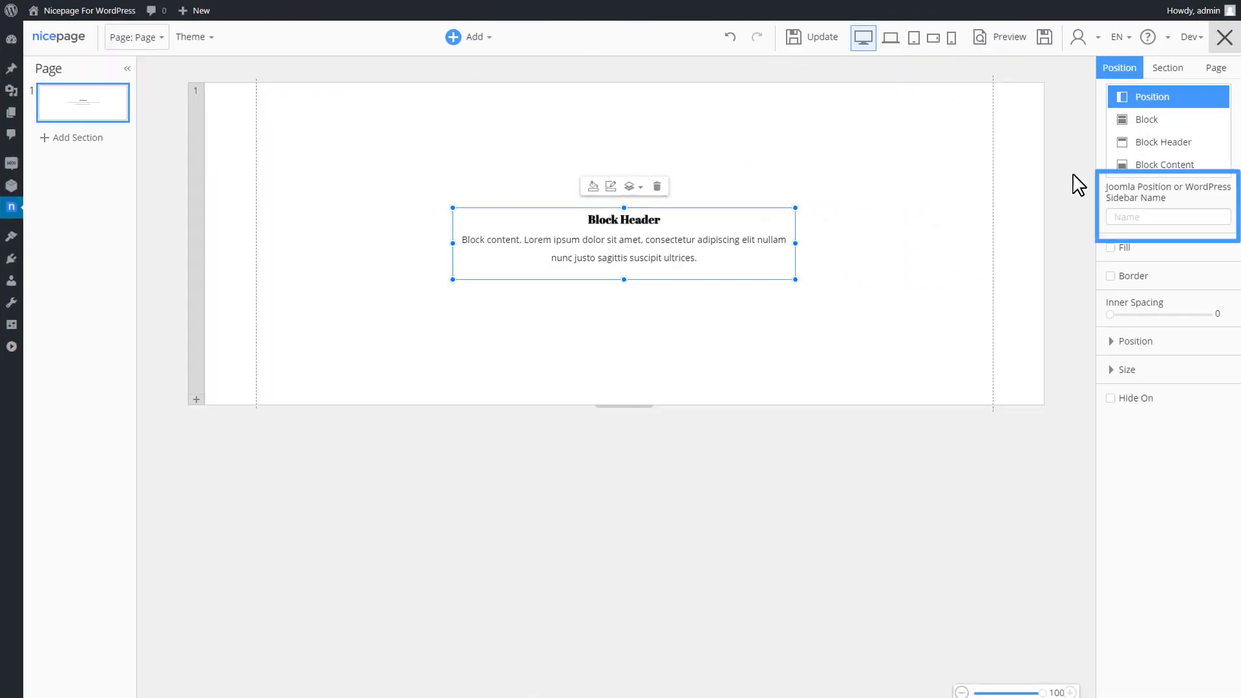
left_click(1132, 217)
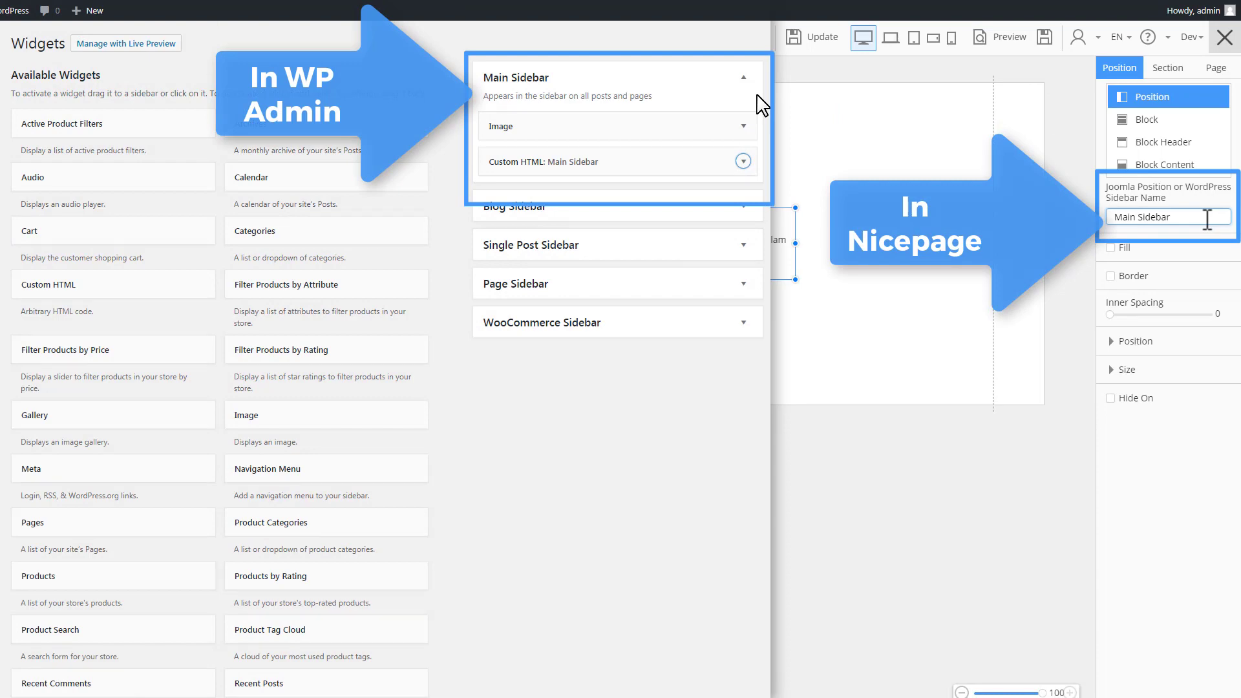
- Preview the page to see the portrait and Main Sidebar text in the block
left_click(1007, 46)
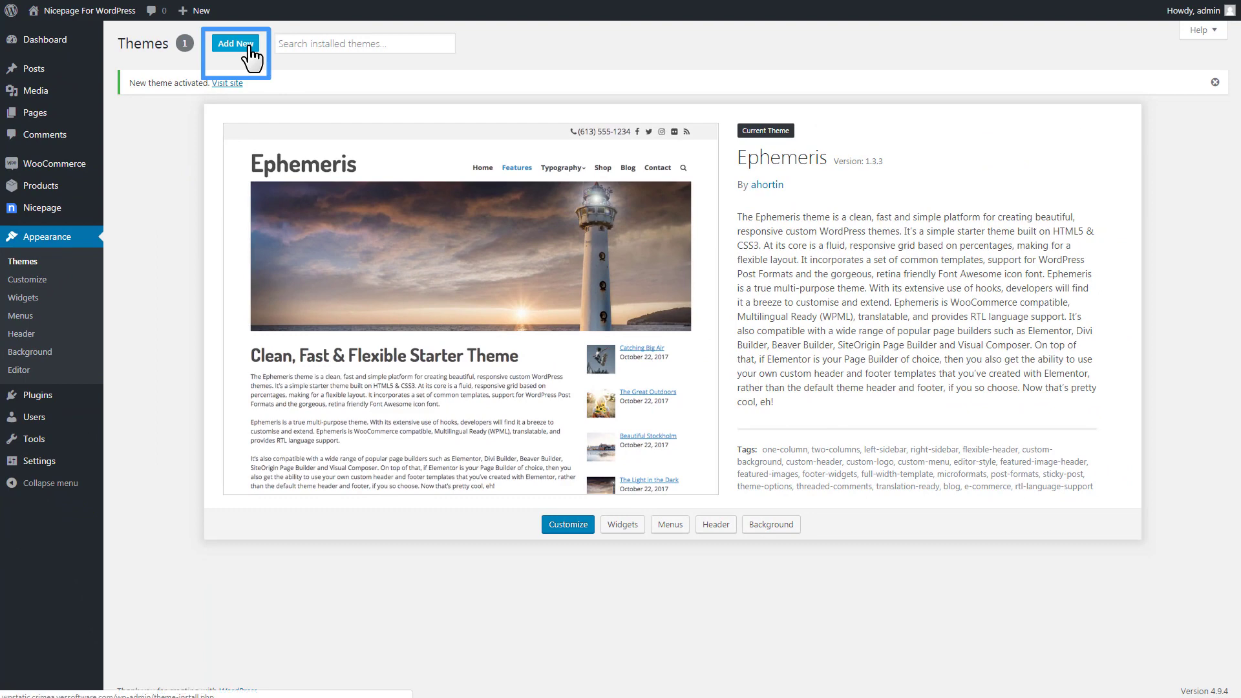
- Choose nicepage_wp.zip as the theme file under Add New > Upload Theme
left_click(249, 46)
left_click(249, 48)
left_click(595, 160)
left_click(315, 141)
left_click(930, 537)
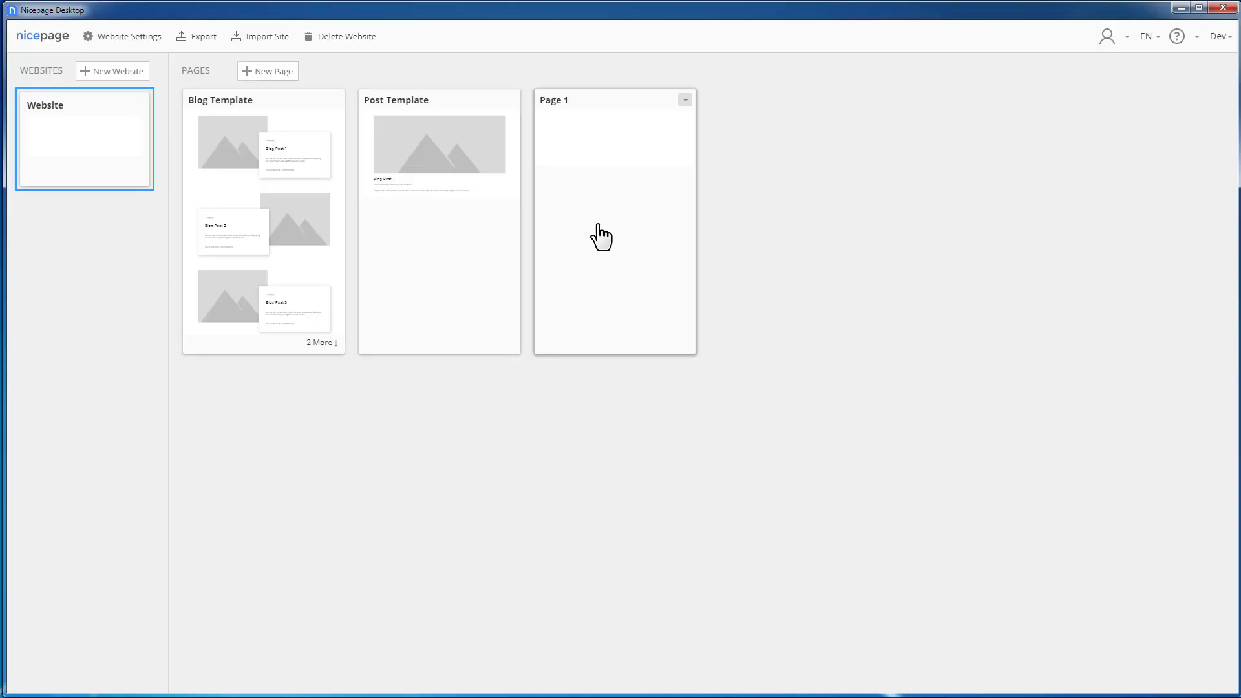
- Open Page 1, apply the Blog Template theme and add a blank section
left_click(595, 236)
left_click(251, 37)
left_click(322, 201)
left_click(185, 125)
left_click(344, 134)
left_click(968, 56)
- Insert a three-column grid into the section and position it near the top
left_click(544, 40)
left_click(544, 95)
left_click(465, 143)
left_click(884, 66)
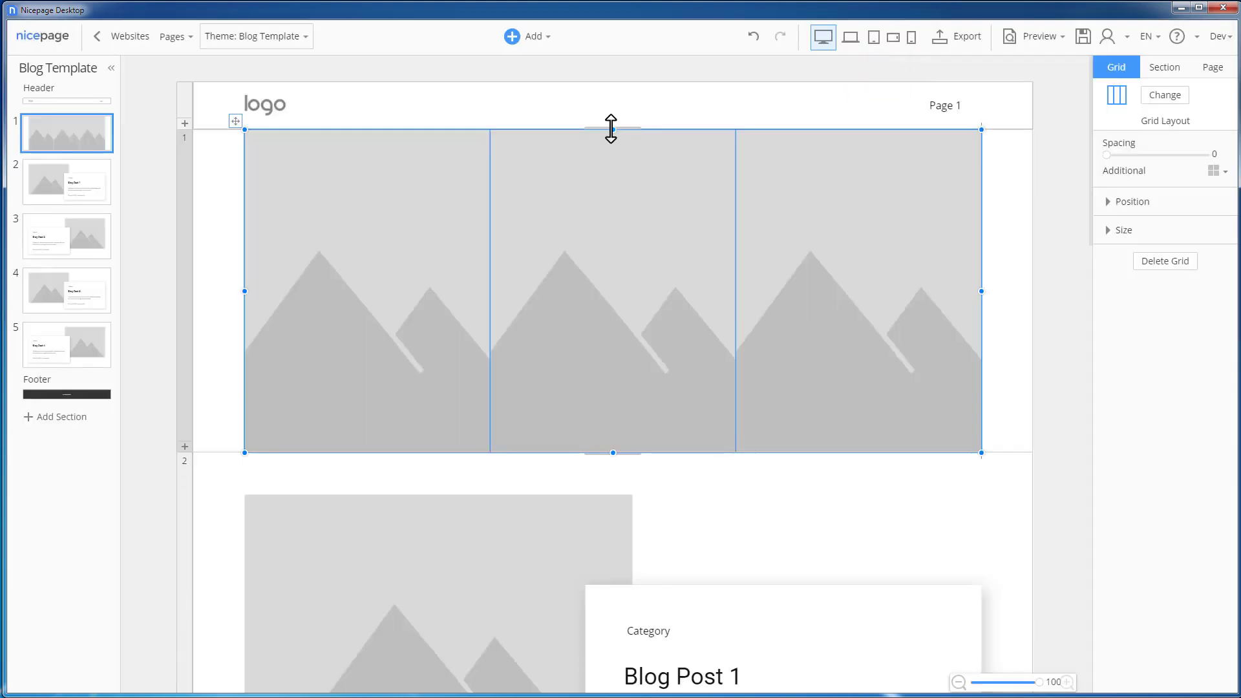
left_click_drag(613, 128, 590, 233)
left_click_drag(236, 216, 235, 173)
- Delete the images from all three grid cells
left_click(341, 230)
key("Delete")
left_click(595, 238)
key("Delete")
left_click(832, 241)
key("Delete")
- Insert a Position & Sidebar block into the first cell and stretch it across the cell
left_click(384, 243)
left_click(530, 37)
mouse_move(568, 420)
left_click(703, 478)
left_click_drag(367, 365, 358, 306)
left_click_drag(350, 195, 356, 198)
left_click_drag(405, 319, 825, 306)
- Set grid spacing to 30, reduce the grid height and shrink the section
left_click_drag(1117, 159, 1140, 161)
left_click_drag(613, 401, 612, 278)
left_click_drag(235, 172, 233, 218)
left_click_drag(618, 128, 618, 258)
- Enter nicepage1, nicepage2 and nicepage3 as sidebar names for the left, middle and right position blocks
left_click(466, 245)
left_click(1145, 251)
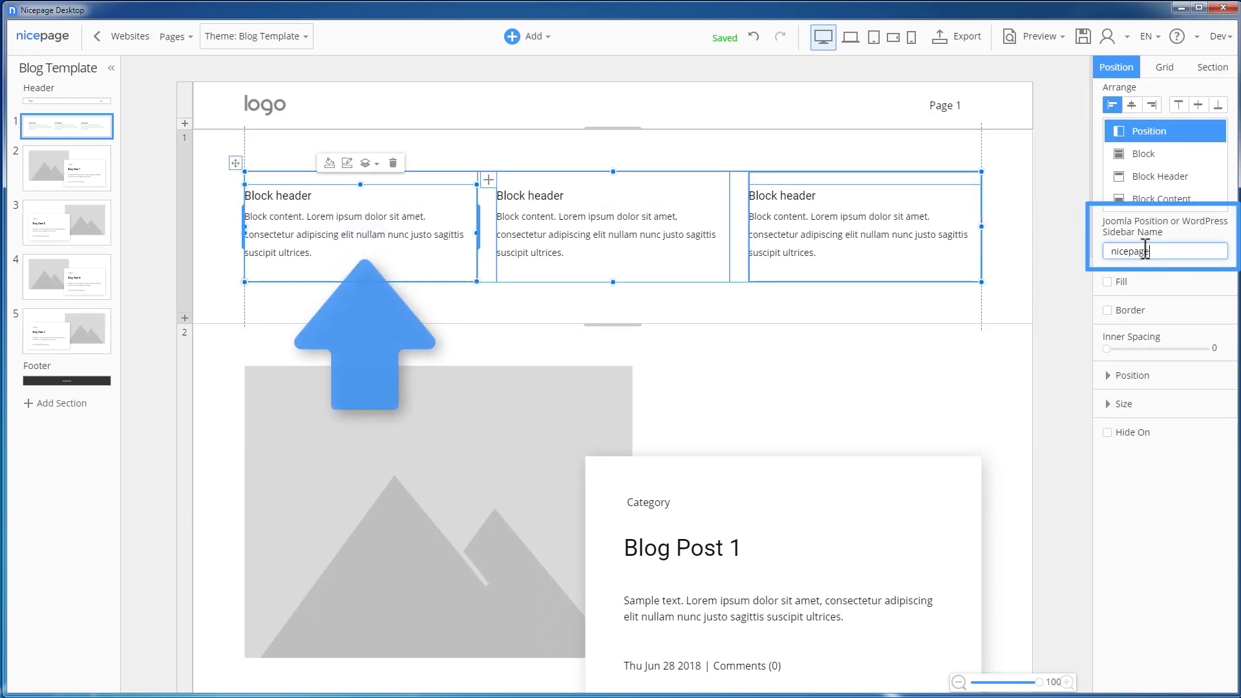
left_click(704, 272)
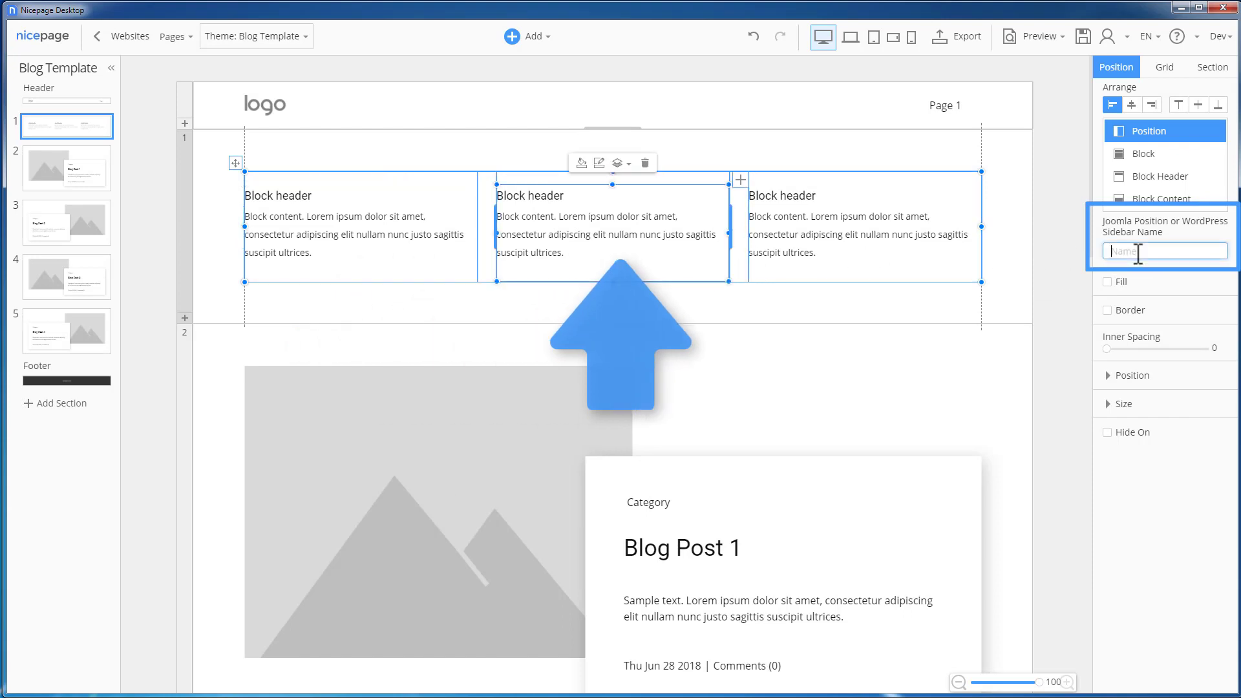
left_click(931, 279)
left_click(1152, 251)
type("nicepage3")
key("Return")
- Export the project as a WordPress theme with an edited name into C:\Downloads
left_click(968, 40)
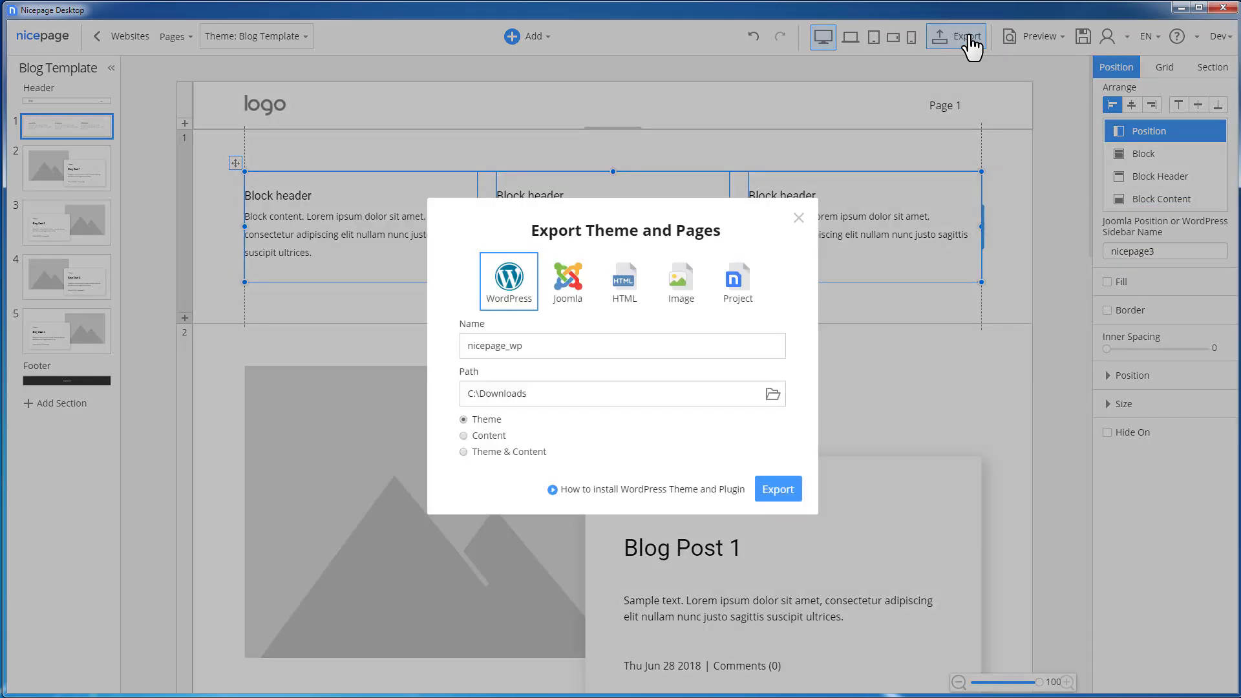
left_click(565, 349)
left_click(779, 493)
- Upload, install and activate nicepage_wp2.zip, then go to Appearance > Widgets
left_click(852, 188)
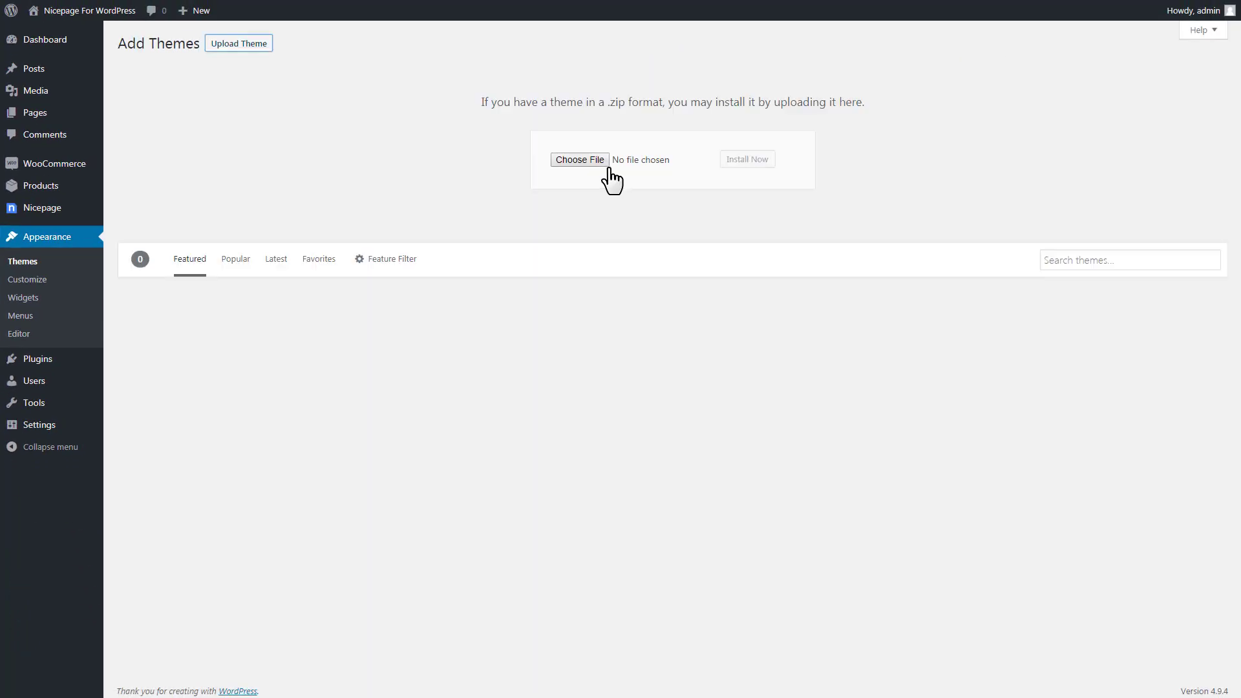
left_click(610, 172)
left_click(304, 155)
left_click(928, 536)
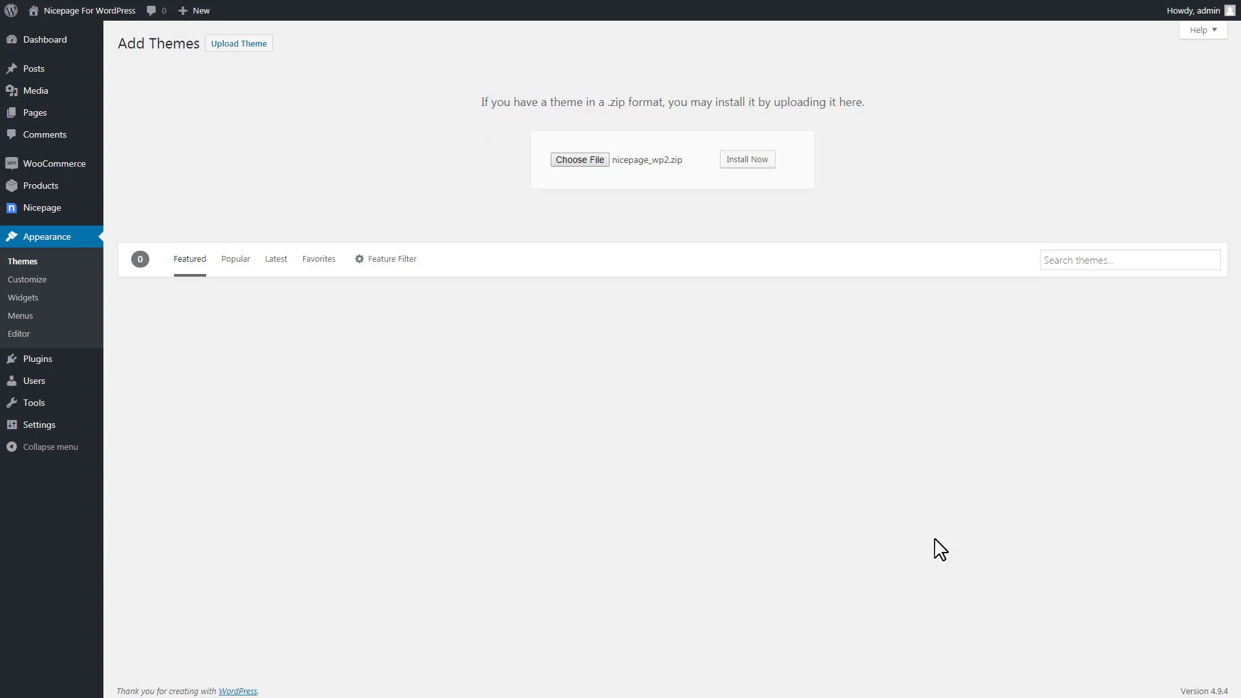
left_click(764, 161)
left_click(185, 132)
left_click(24, 298)
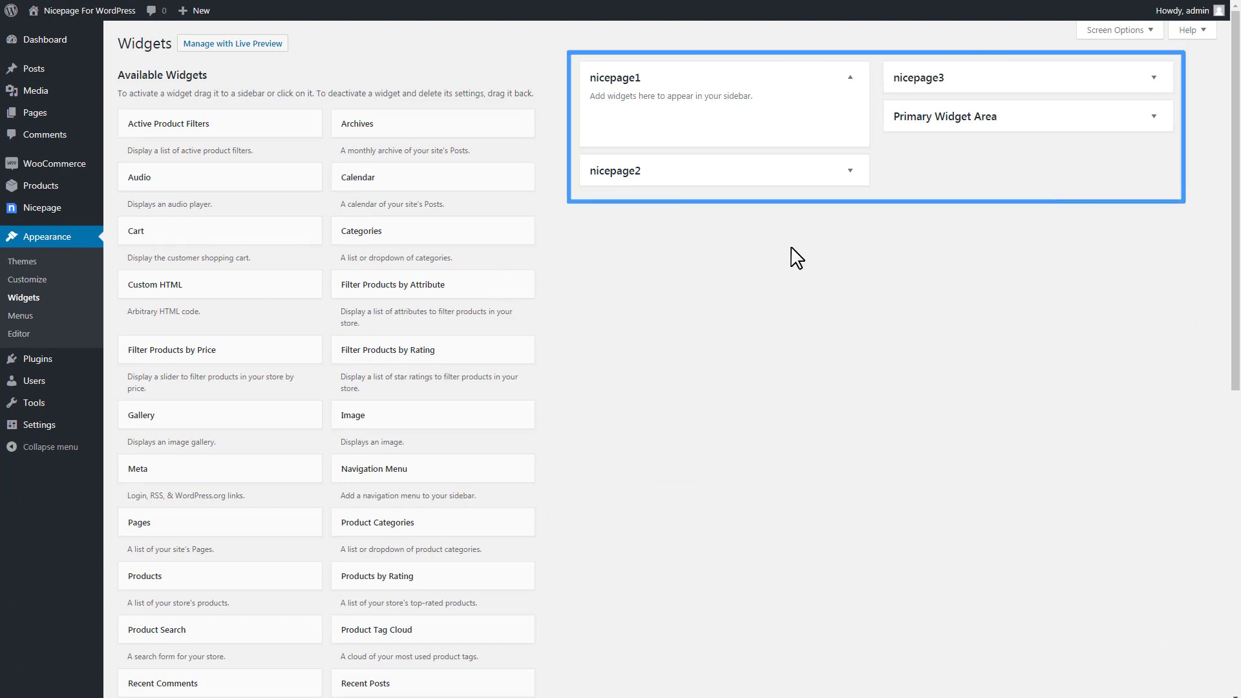
- Add Gallery, Calendar and Custom HTML widgets to nicepage1, nicepage2 and nicepage3
left_click_drag(153, 422, 701, 125)
left_click_drag(391, 184, 693, 403)
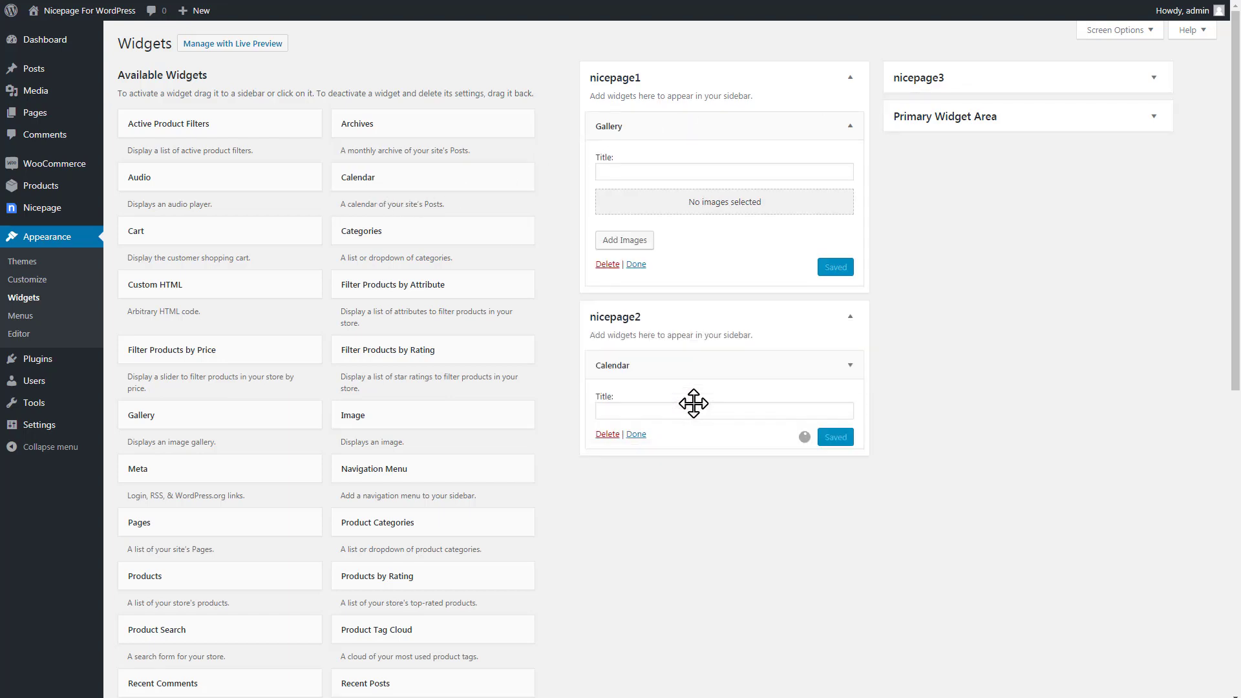
left_click_drag(204, 285, 981, 122)
- Title the gallery 'Ga' and build it from four photos: pie, two bowls and fruit
left_click(767, 173)
type("Galle")
left_click(625, 240)
left_click(201, 156)
left_click(304, 158)
left_click(371, 174)
left_click(309, 256)
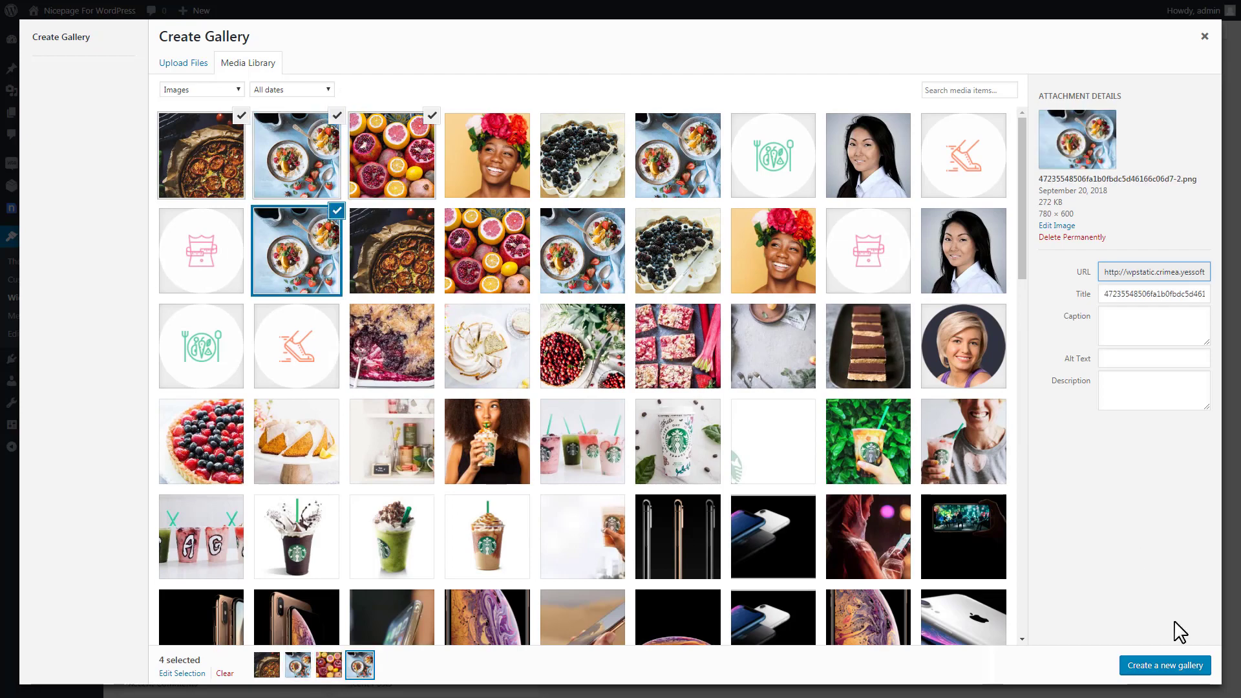
left_click(1166, 665)
left_click(1178, 666)
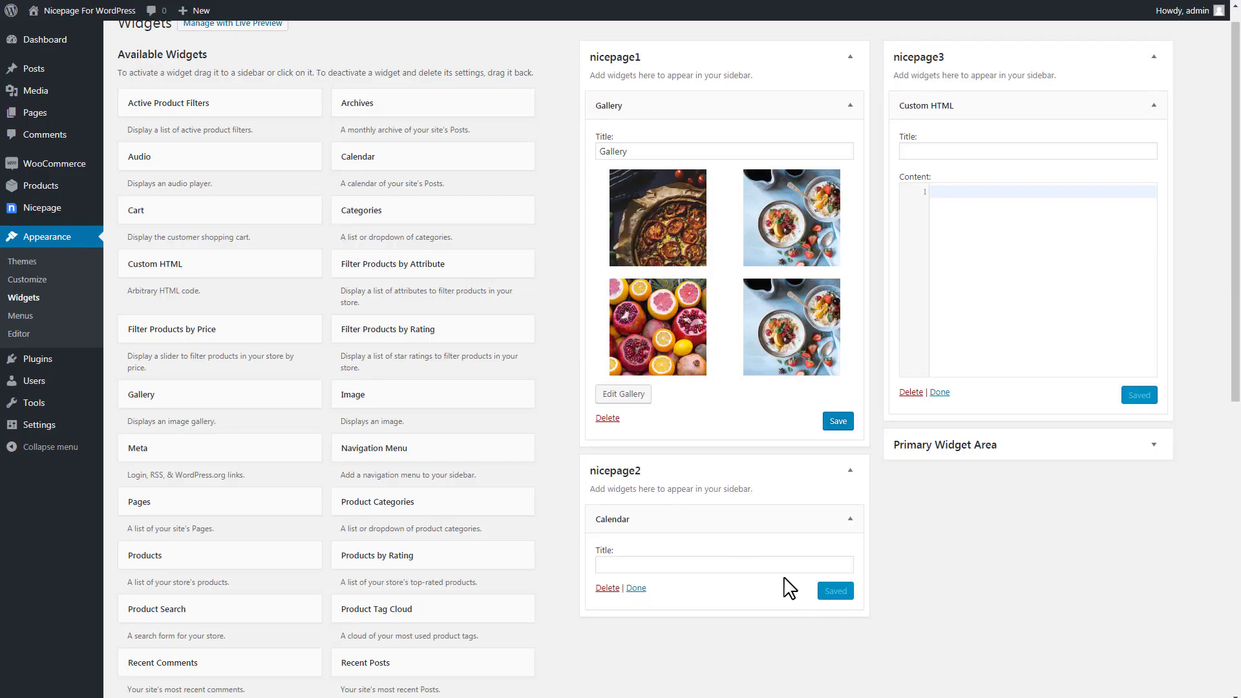
- Title the calendar 'Calendar' and the text widget 'Welcome to Nicepage!' with pasted text, then save
left_click(743, 571)
type("Calendar")
left_click(943, 153)
type("Welcome to Nicepage!")
left_click(984, 216)
type("Lorem ipsum dolor sit amet, consectetur adipiscing elit. Praesent semper velit eget ligula luctus, a tincidunt est vestibulum. Donec non quam a metus imperdiet bibendum.")
left_click(1142, 396)
mouse_move(116, 9)
- Visit the live WordPress site to see the nicepage1, nicepage2 and nicepage3 sidebars
left_click(59, 33)
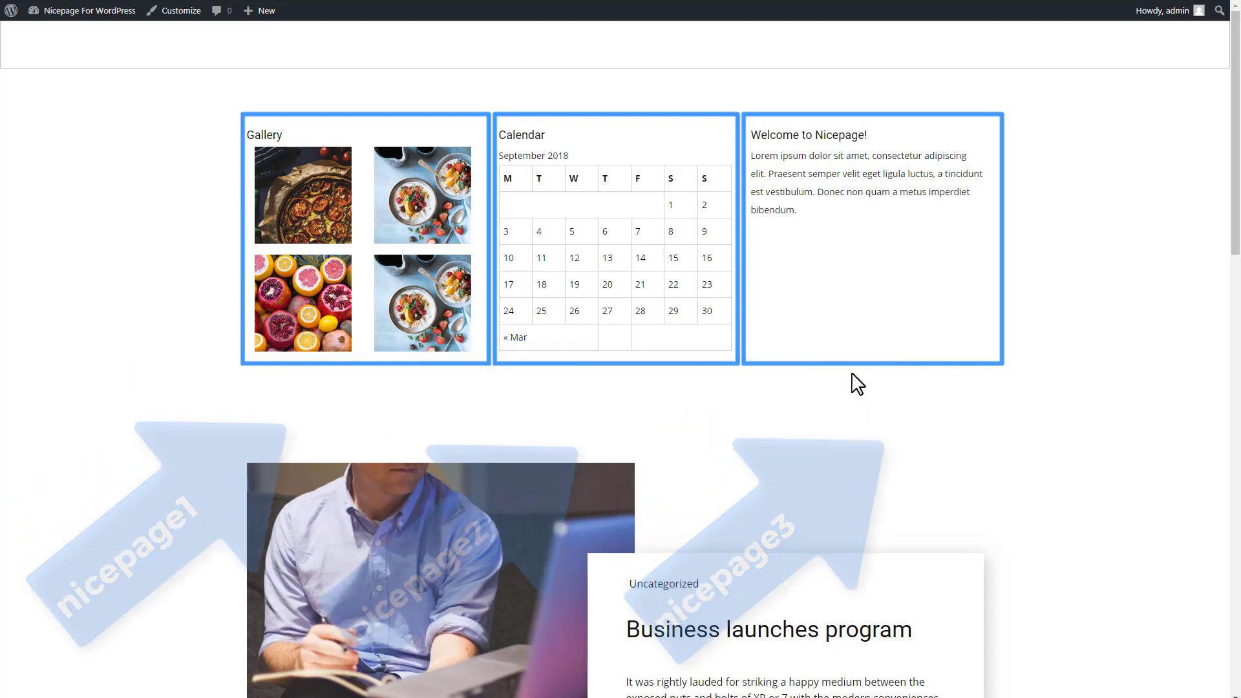